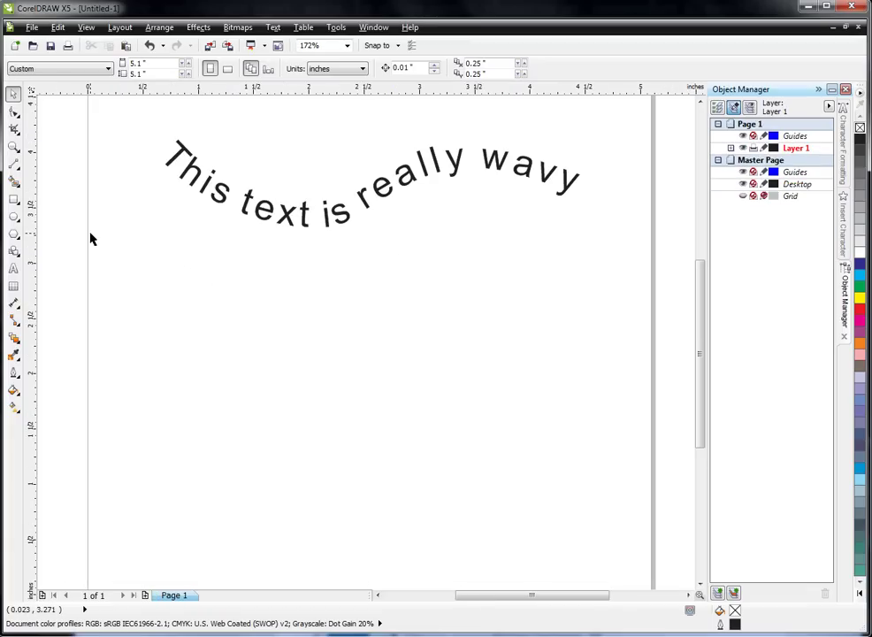
- Draw a horizontal straight line below the wavy text with the 2-Point Line tool
click(16, 168)
drag(159, 364, 588, 365)
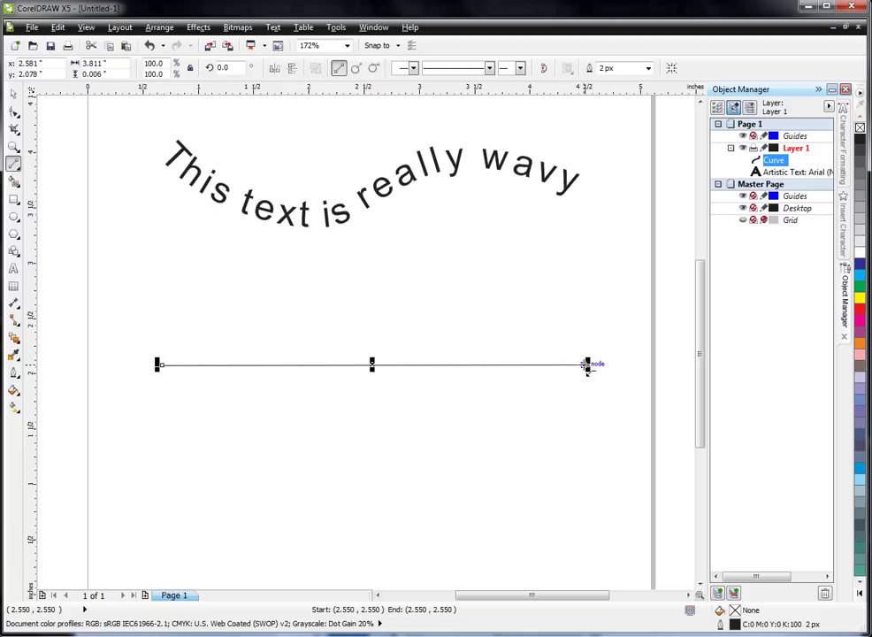
right_click(252, 363)
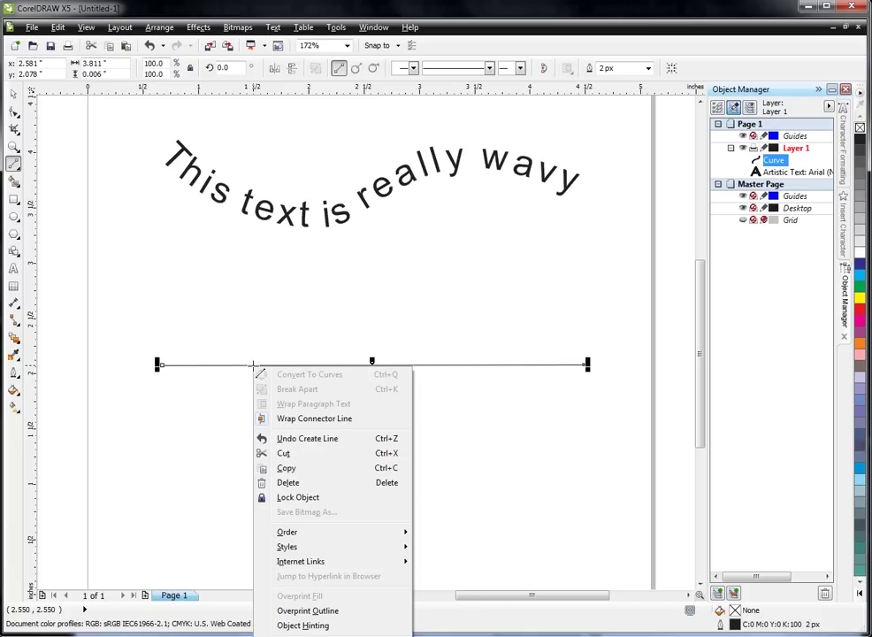
click(14, 92)
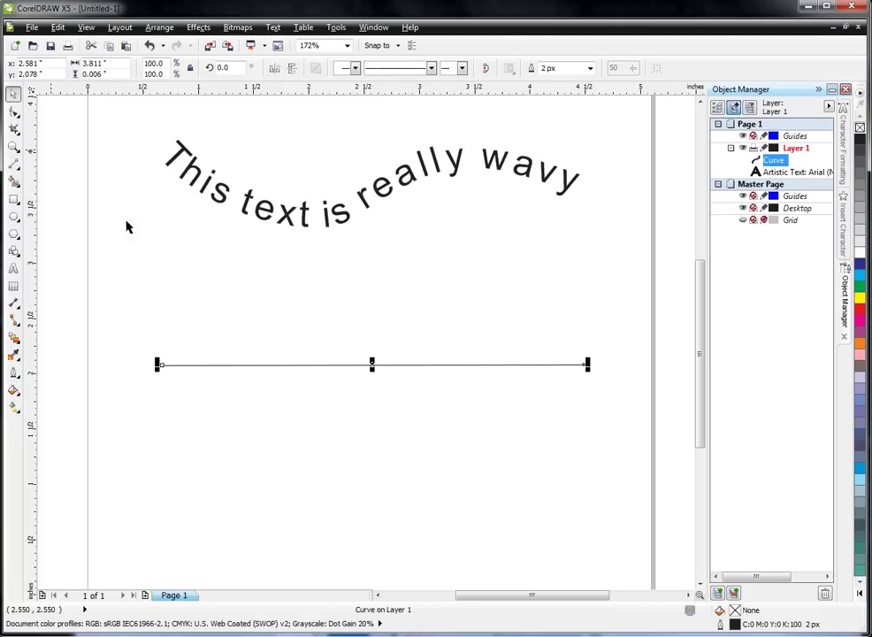
right_click(283, 364)
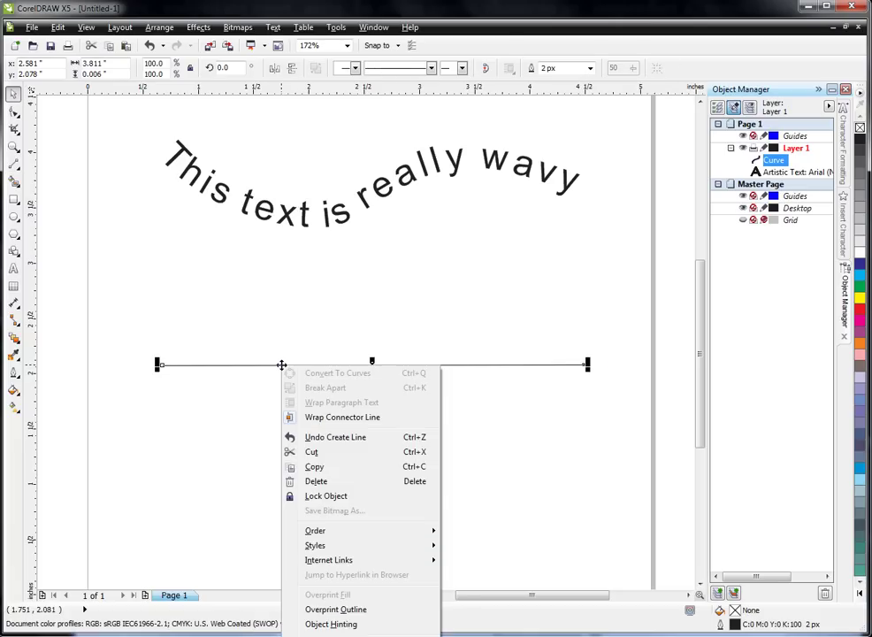
- Convert the line's segment to a curve with the Shape tool's To Curve command
click(14, 112)
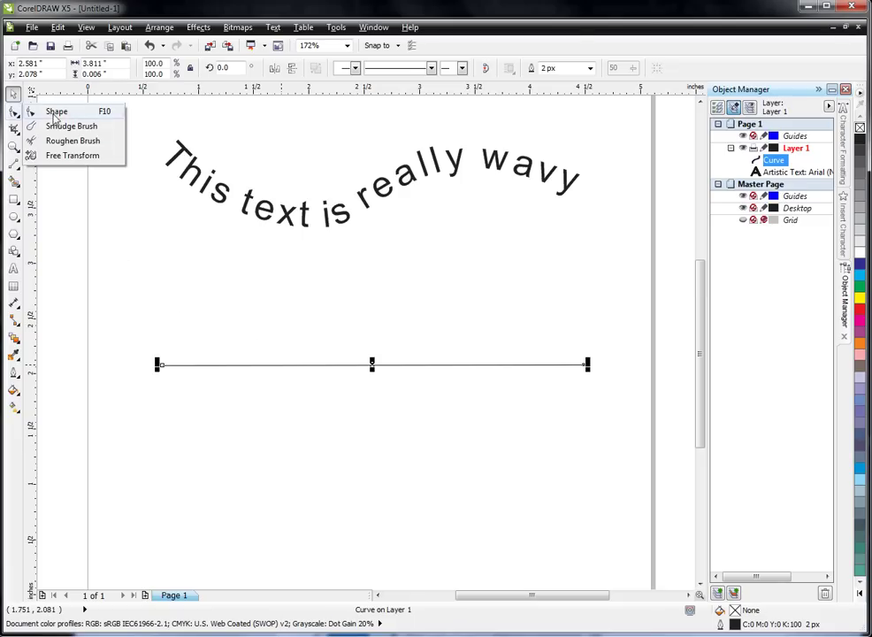
click(54, 113)
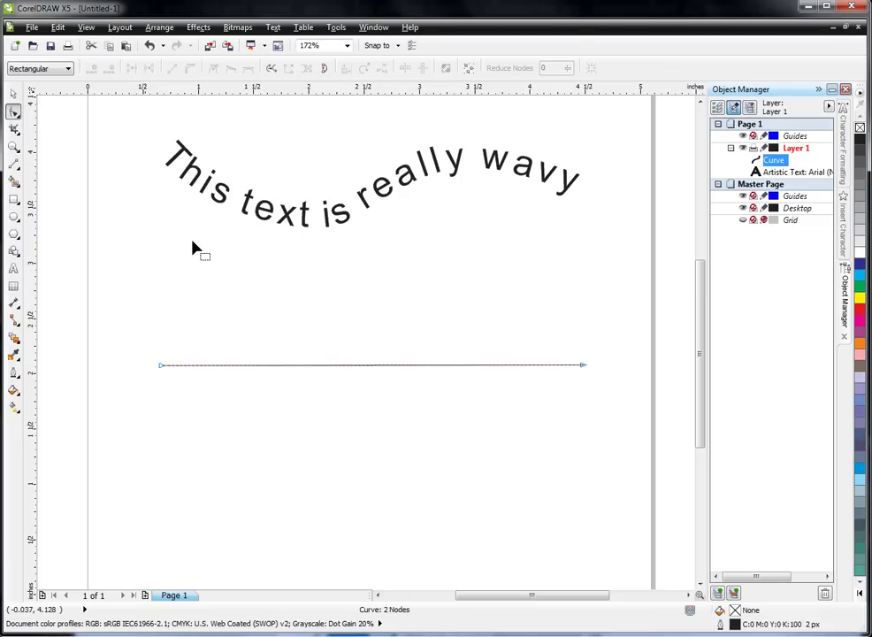
right_click(304, 366)
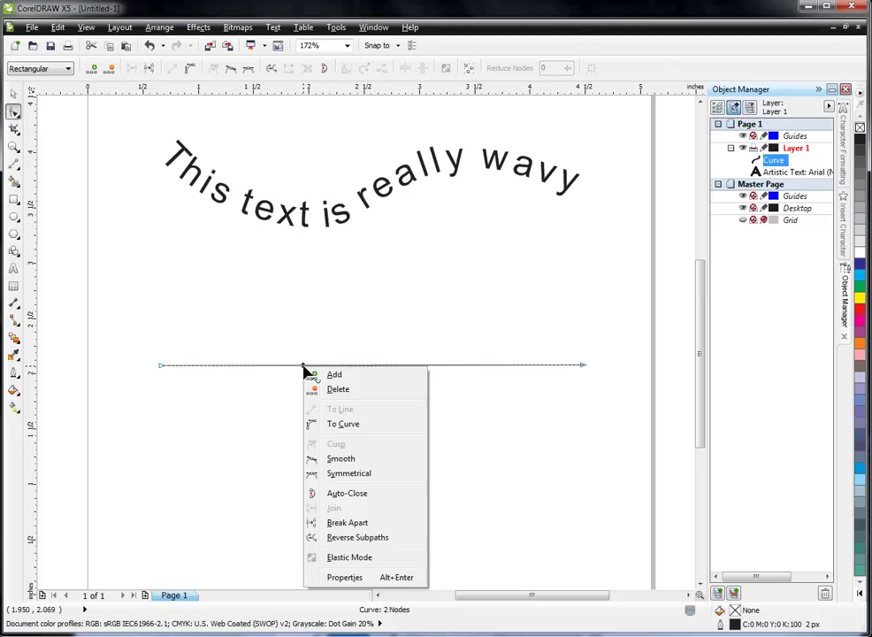
click(343, 424)
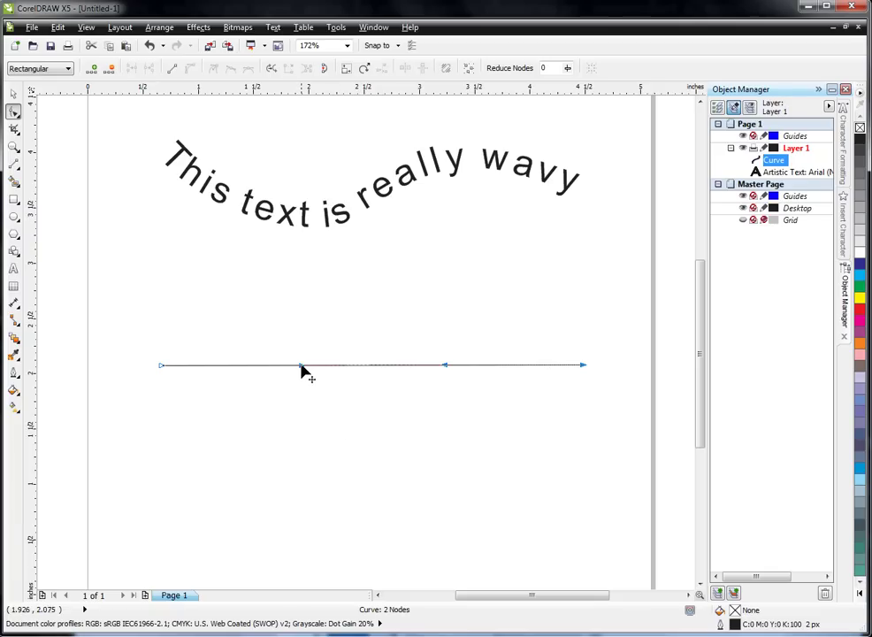
- Bend the line into an S-wave with a deep left dip and a raised right hump
drag(302, 367, 305, 409)
drag(444, 365, 448, 308)
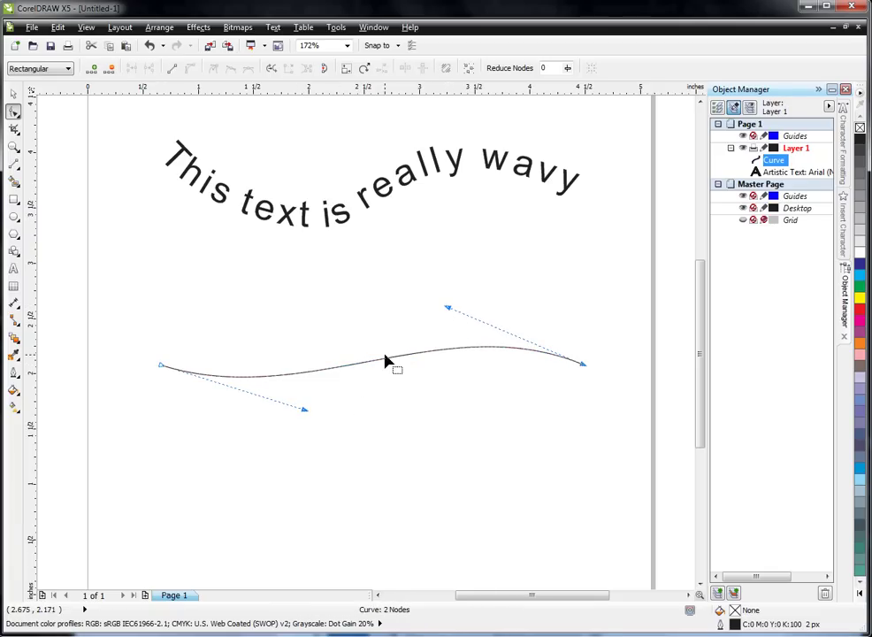
drag(164, 367, 164, 349)
drag(307, 395, 297, 431)
drag(447, 310, 416, 263)
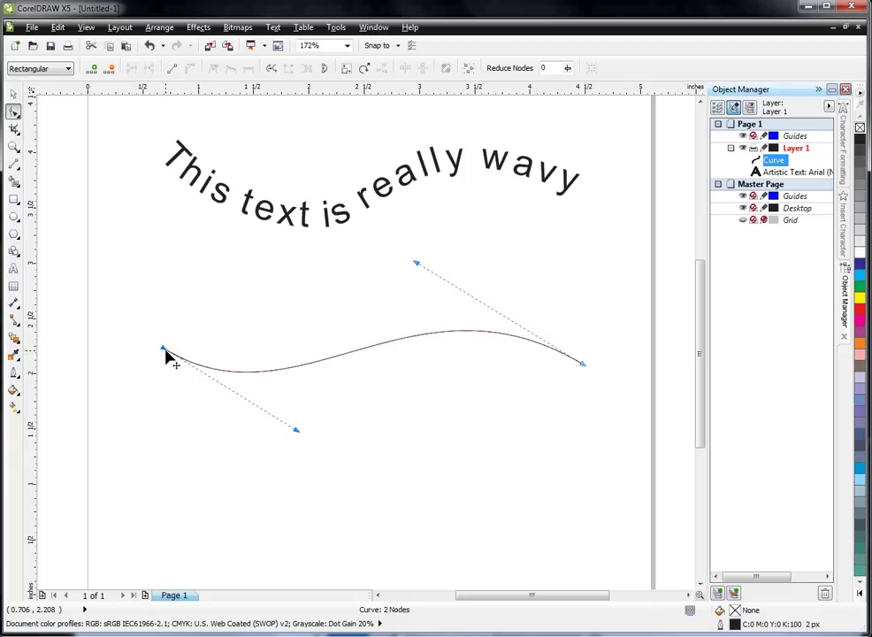
drag(166, 350, 160, 346)
drag(292, 427, 337, 465)
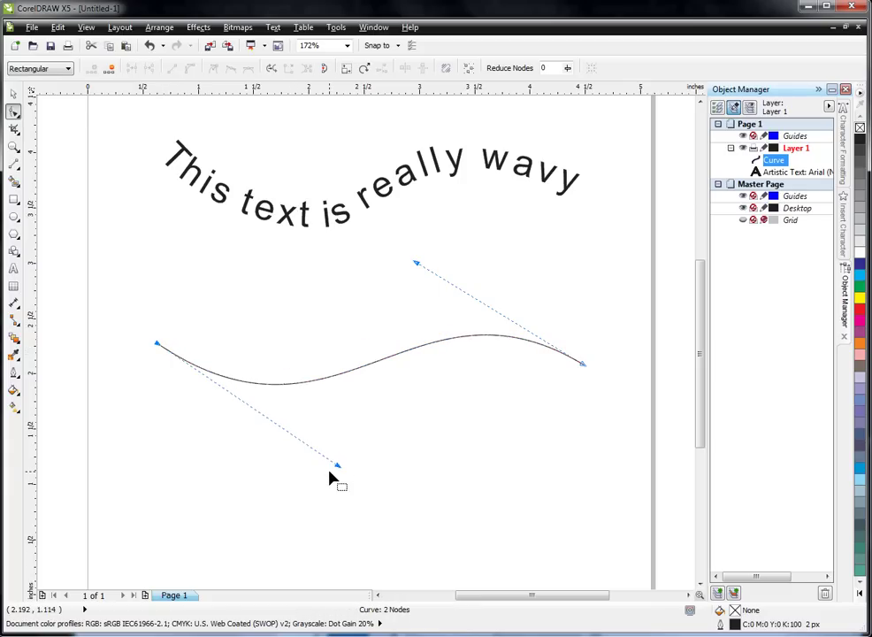
- Nudge the wavy curve slightly right and up, then select the arched text
click(13, 92)
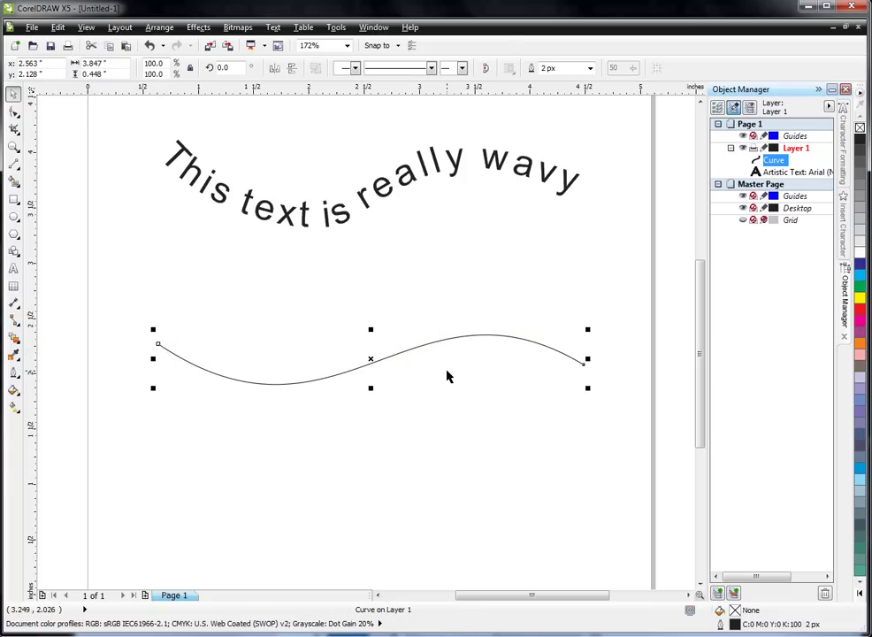
drag(371, 361, 378, 359)
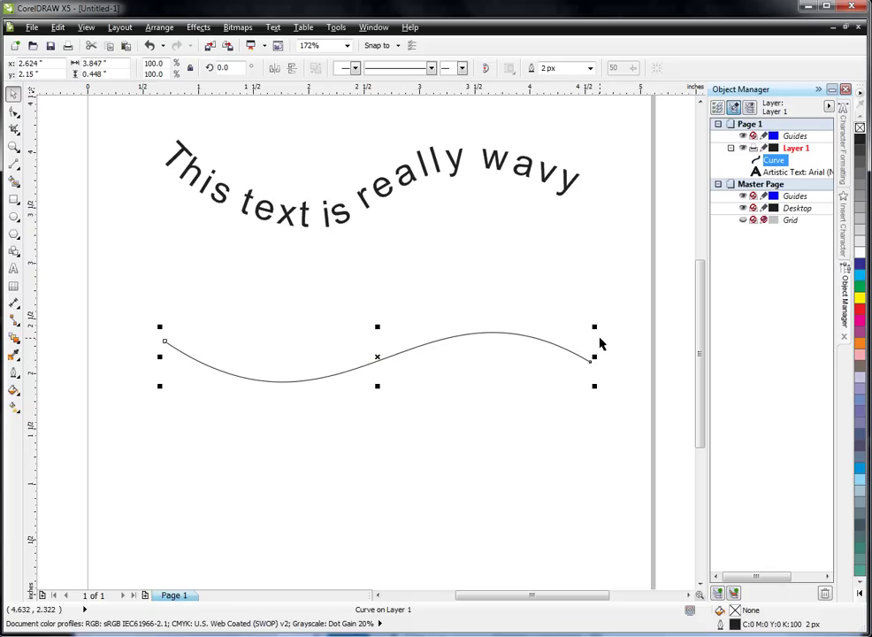
click(330, 177)
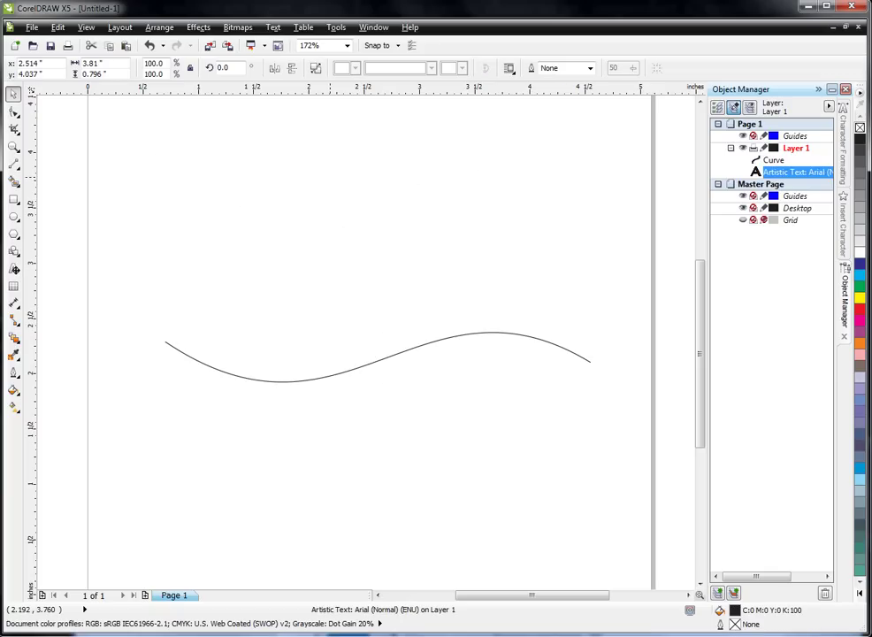
- Add the text 'This is a long sentence' above the curve
click(13, 268)
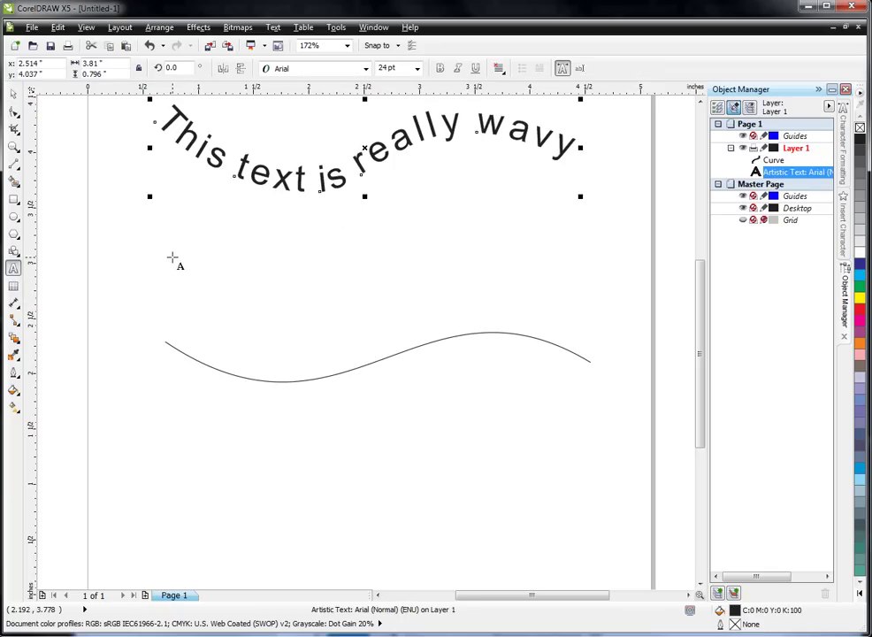
click(275, 288)
text(This is a lon)
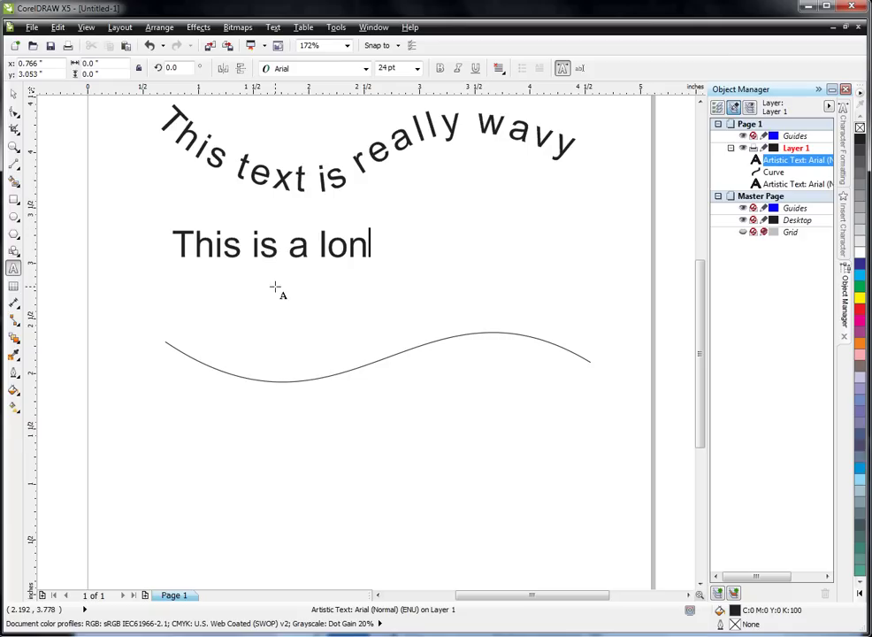
text(g sentence)
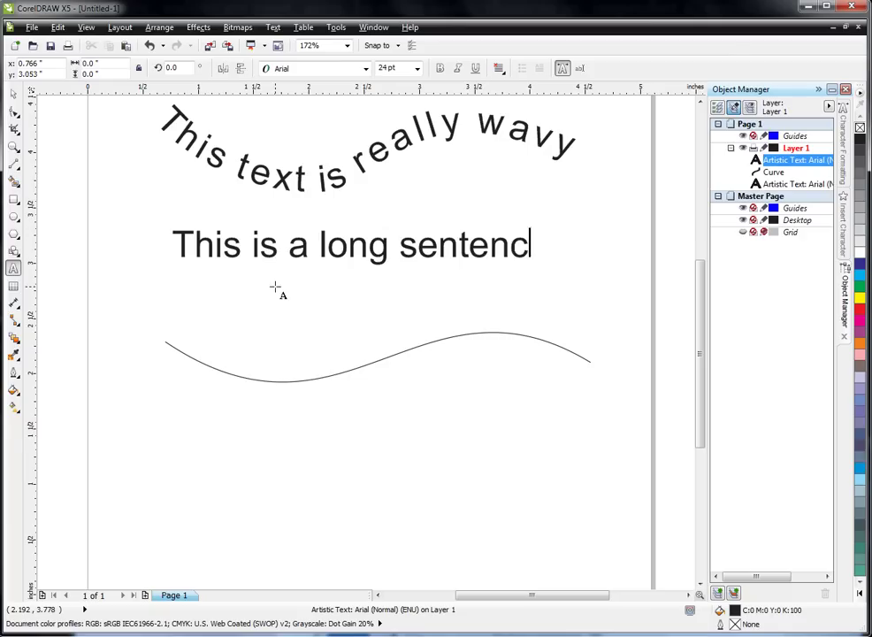
click(12, 96)
- Drop 'This is a long sentence' onto the S-curve and fit it to the path
mouse_move(360, 247)
mouse_down()
mouse_move(362, 292)
mouse_move(390, 353)
mouse_move(370, 355)
mouse_move(374, 365)
mouse_up()
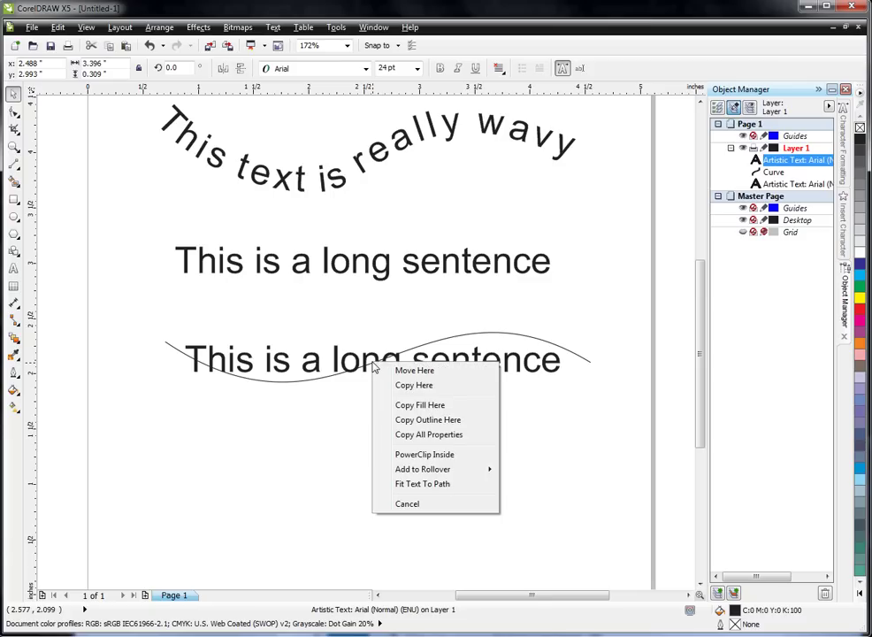
click(417, 485)
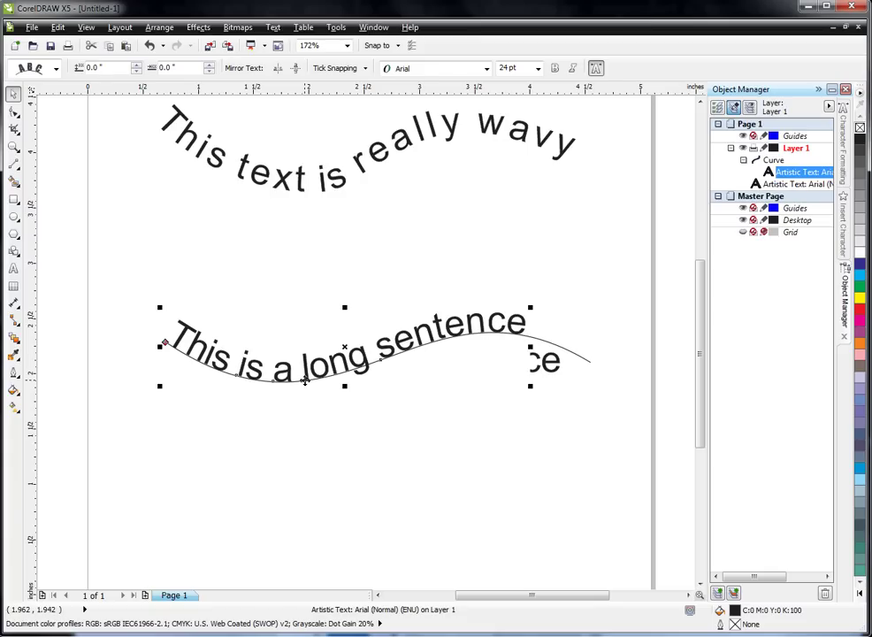
scroll(304, 381, up, 2)
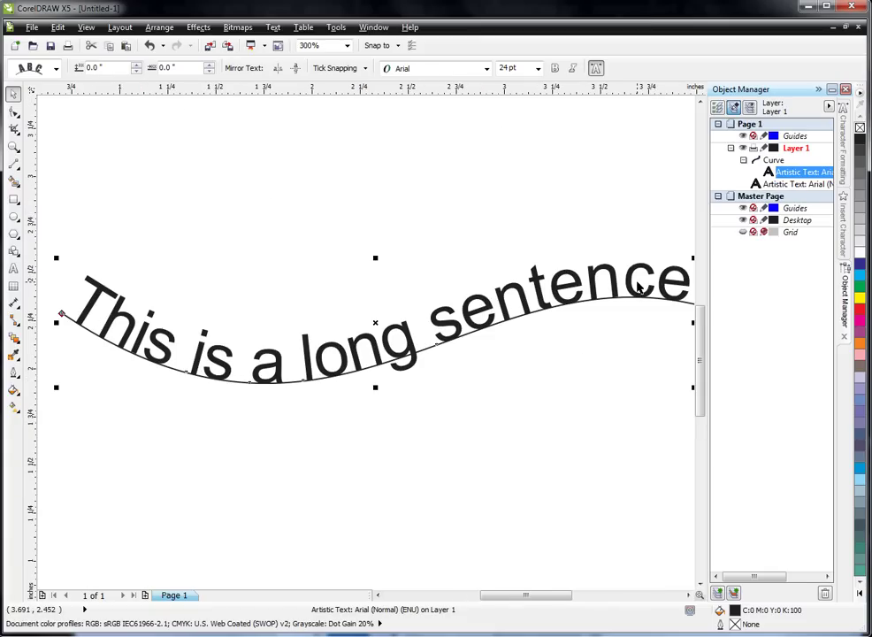
scroll(321, 384, down, 2)
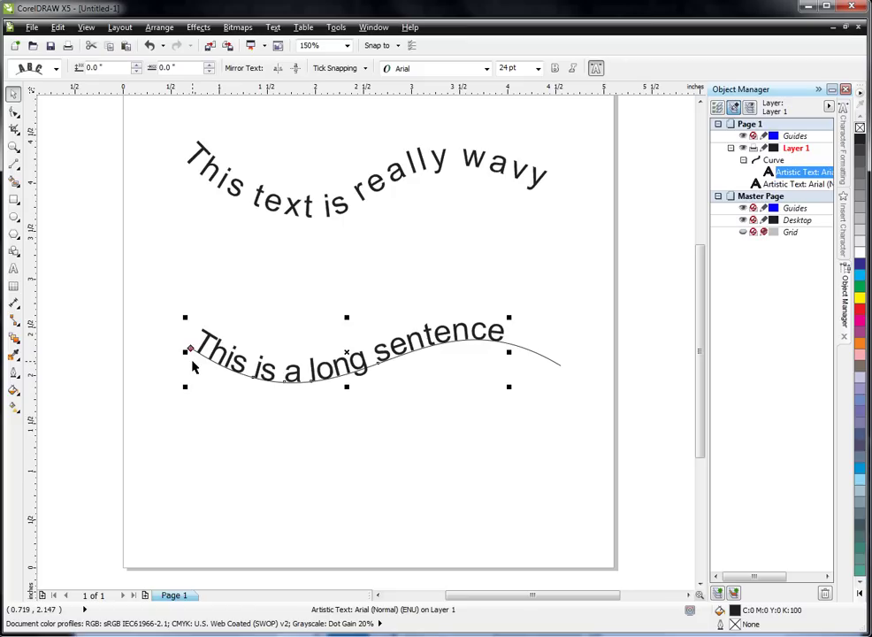
scroll(191, 356, up, 2)
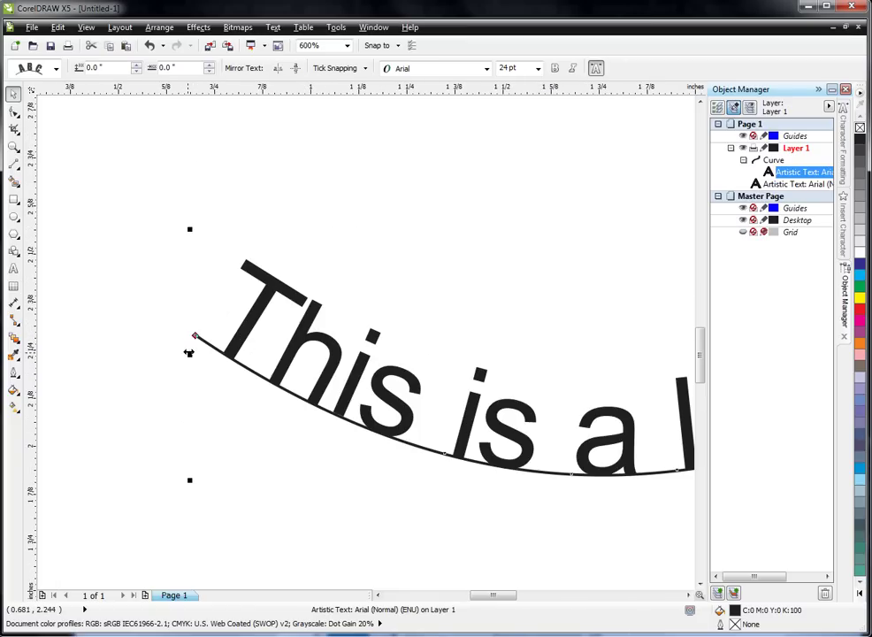
scroll(194, 347, down, 1)
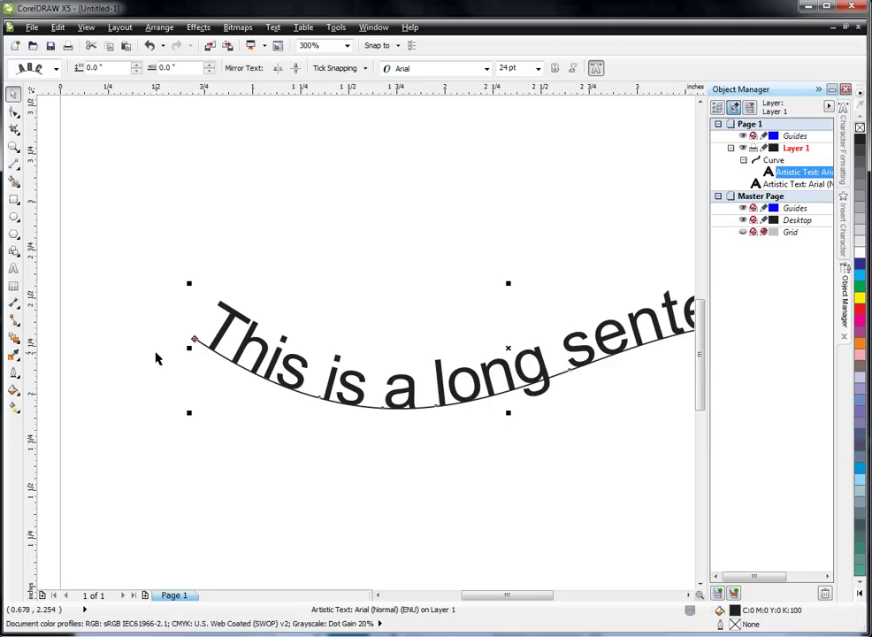
scroll(147, 362, down, 1)
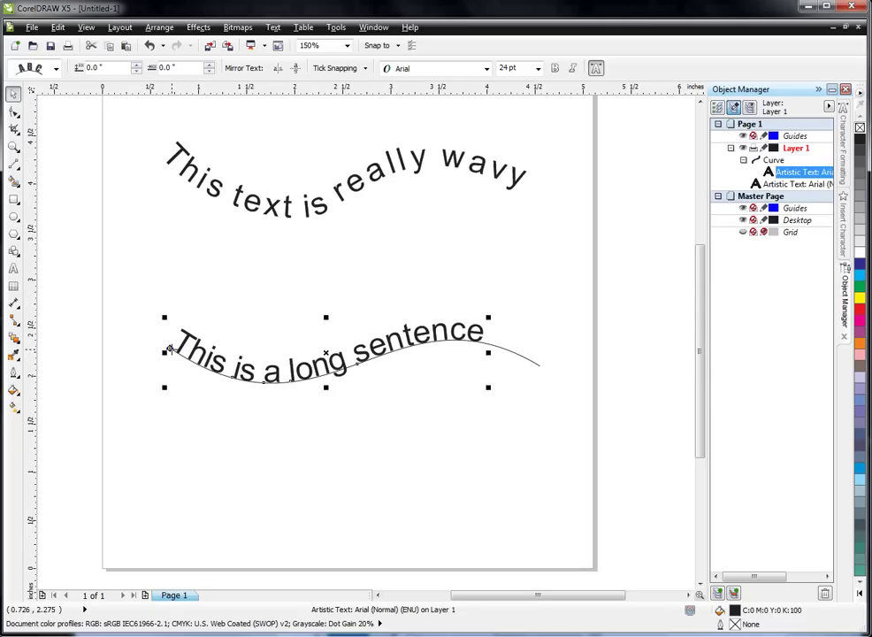
- Slide the fitted sentence to start 0.34" along the S-curve, sitting directly on the path
drag(169, 350, 190, 414)
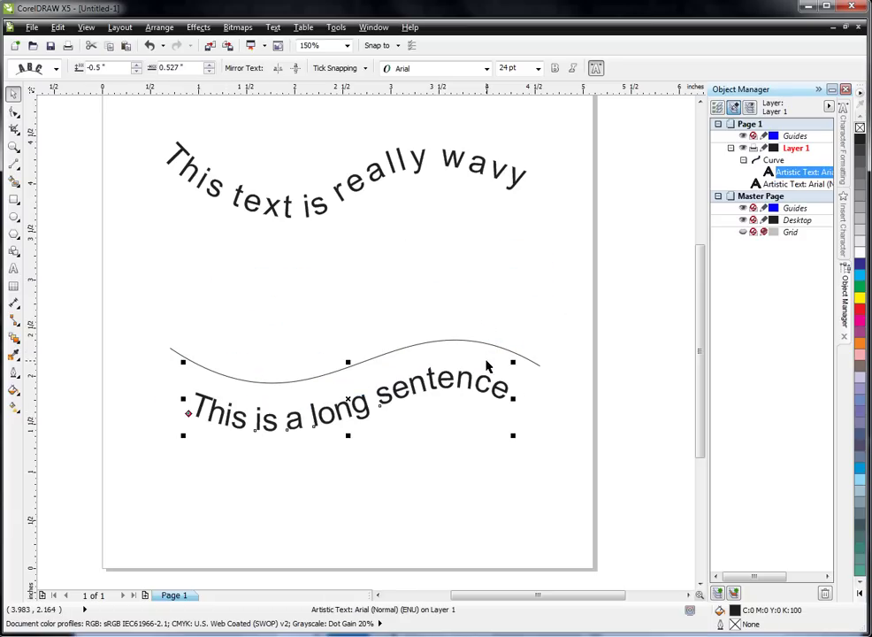
drag(189, 416, 346, 356)
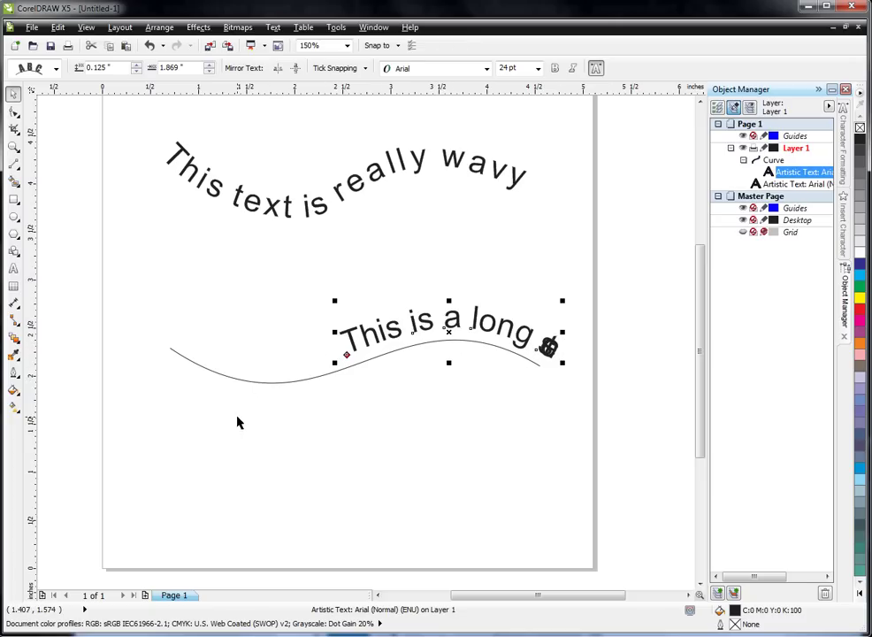
drag(346, 359, 195, 371)
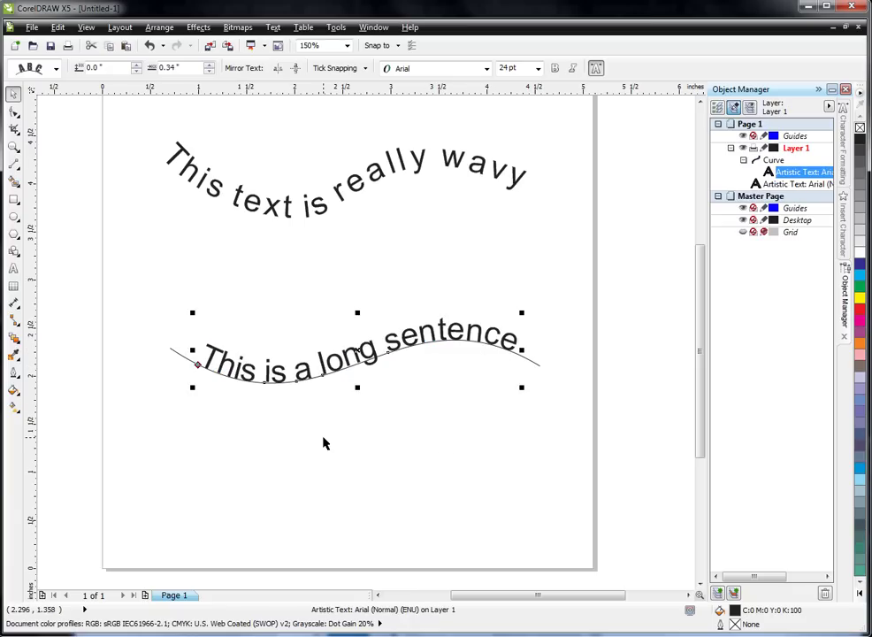
click(148, 290)
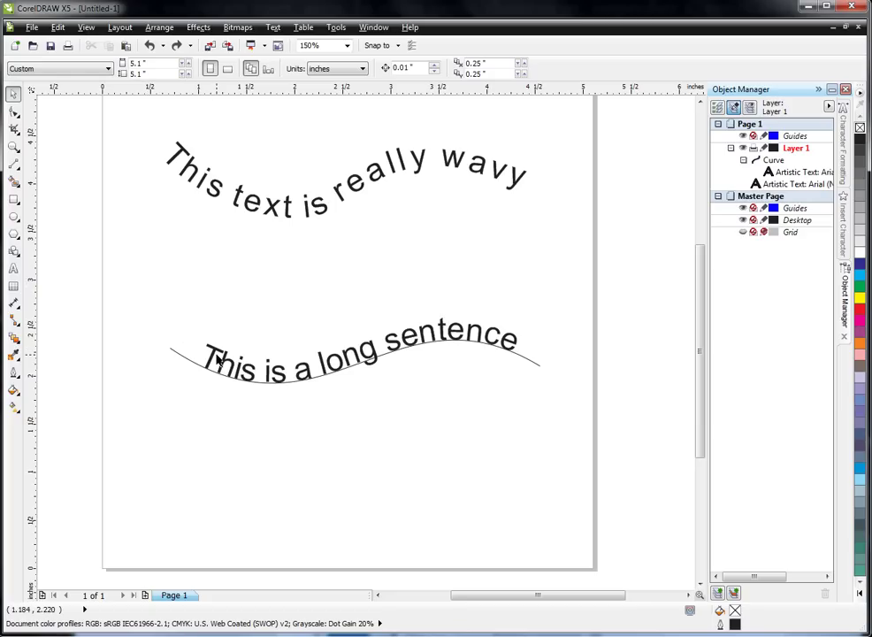
- Lift the sentence to float 0.173" above the curve at a 0.25" offset
drag(215, 360, 174, 324)
click(117, 195)
click(237, 326)
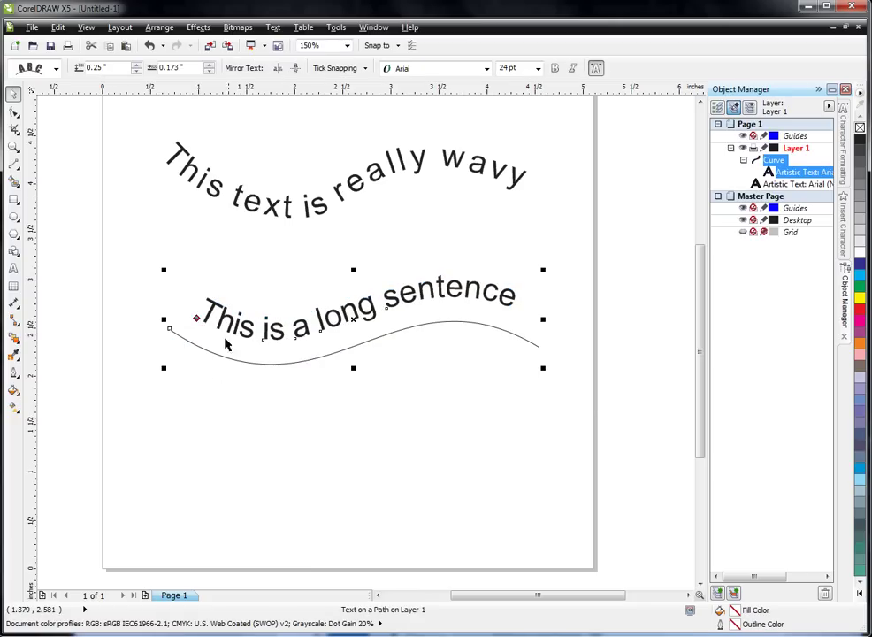
click(191, 425)
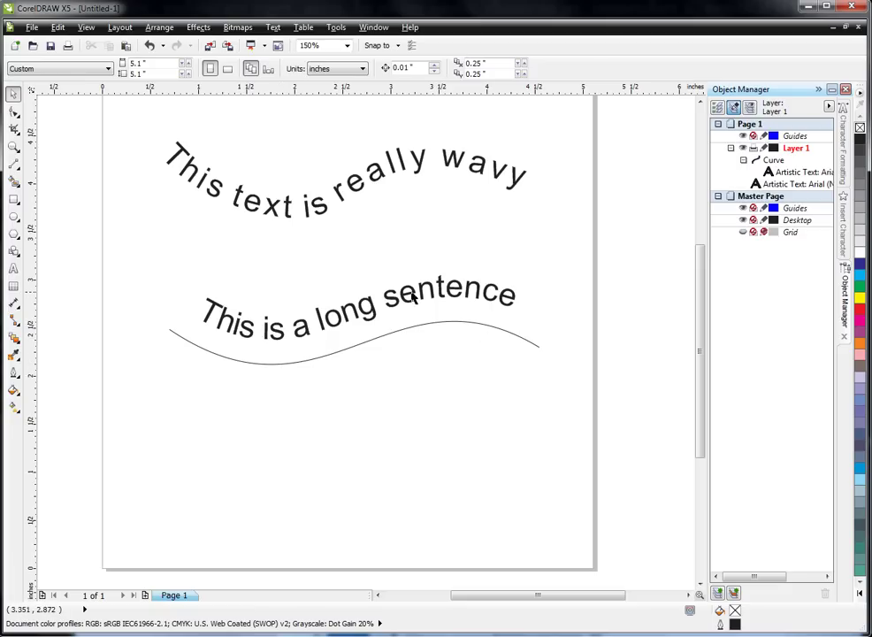
drag(412, 298, 304, 333)
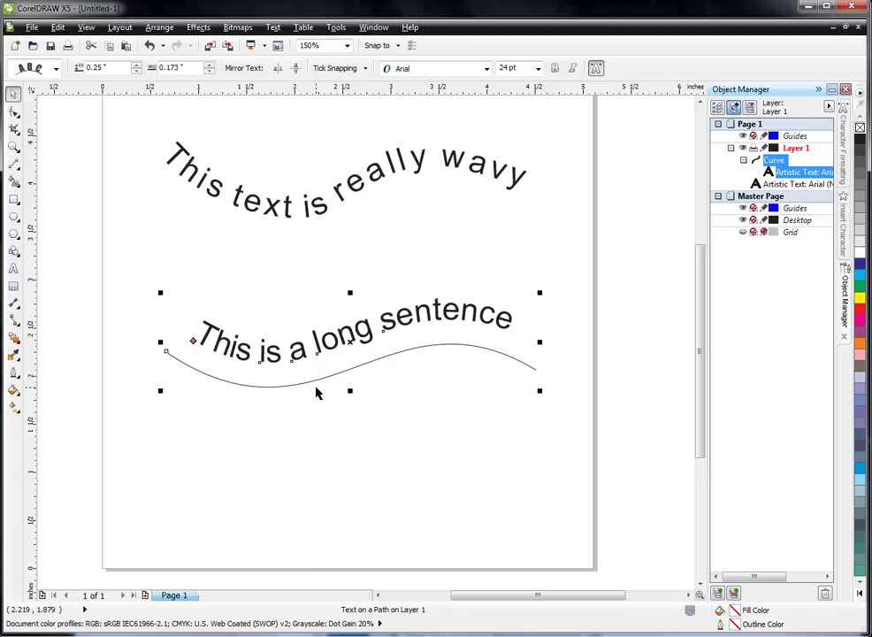
- Break the sentence apart from the curve, move it up, and delete the wavy curve
click(155, 28)
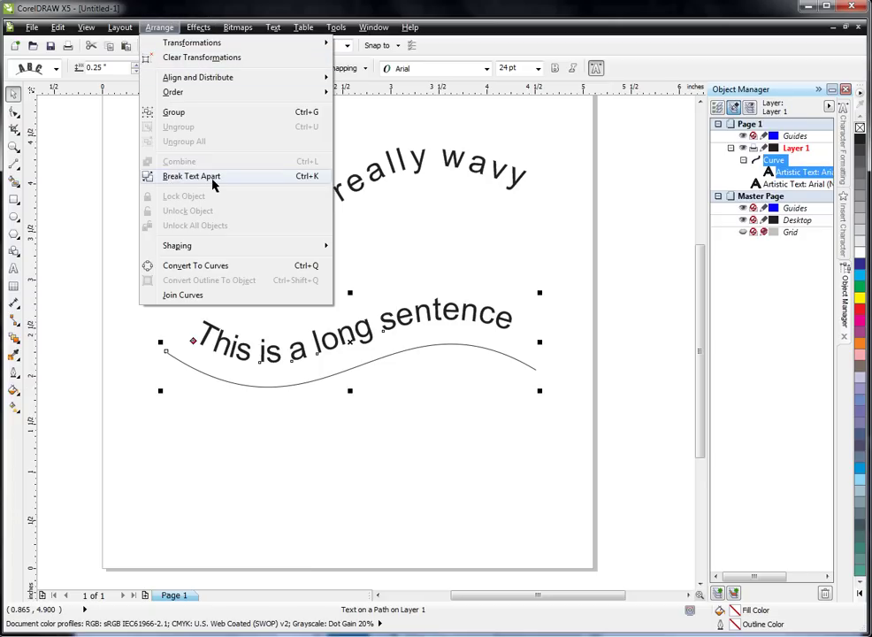
click(191, 176)
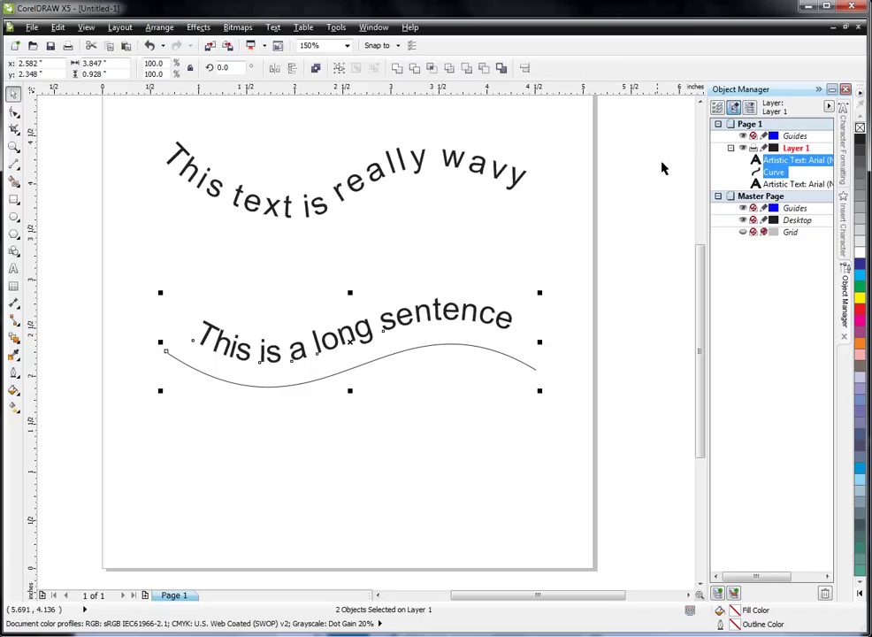
click(354, 272)
drag(371, 332, 367, 292)
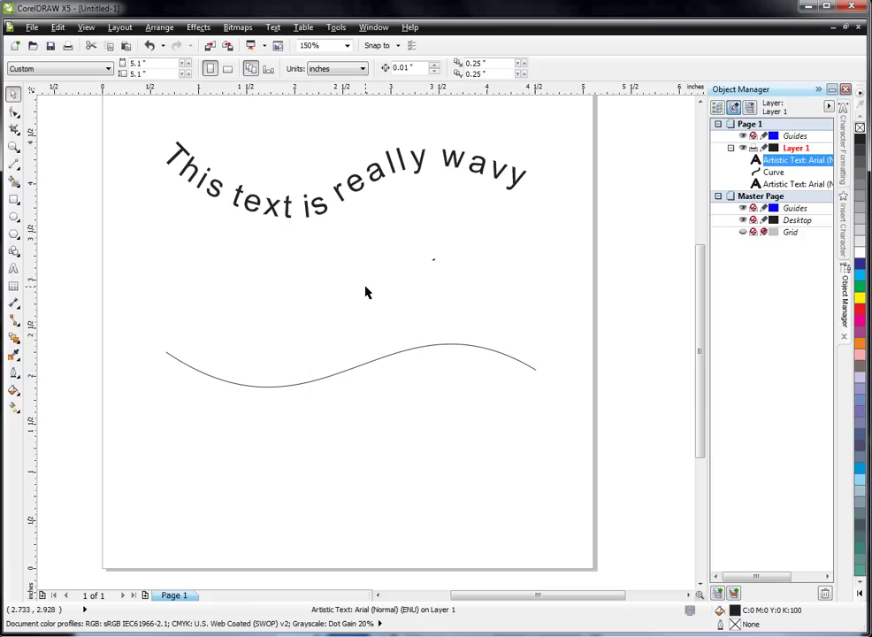
click(372, 367)
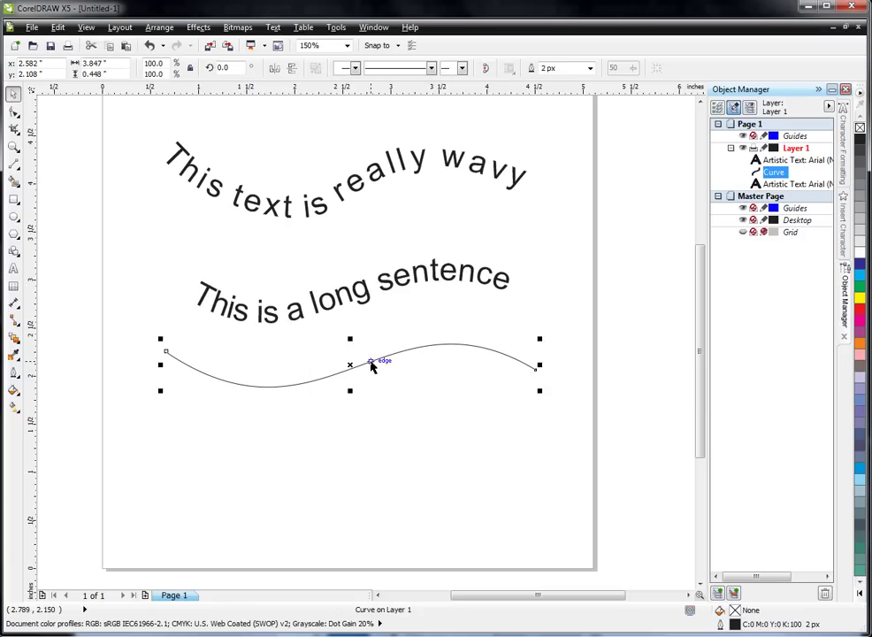
key(Delete)
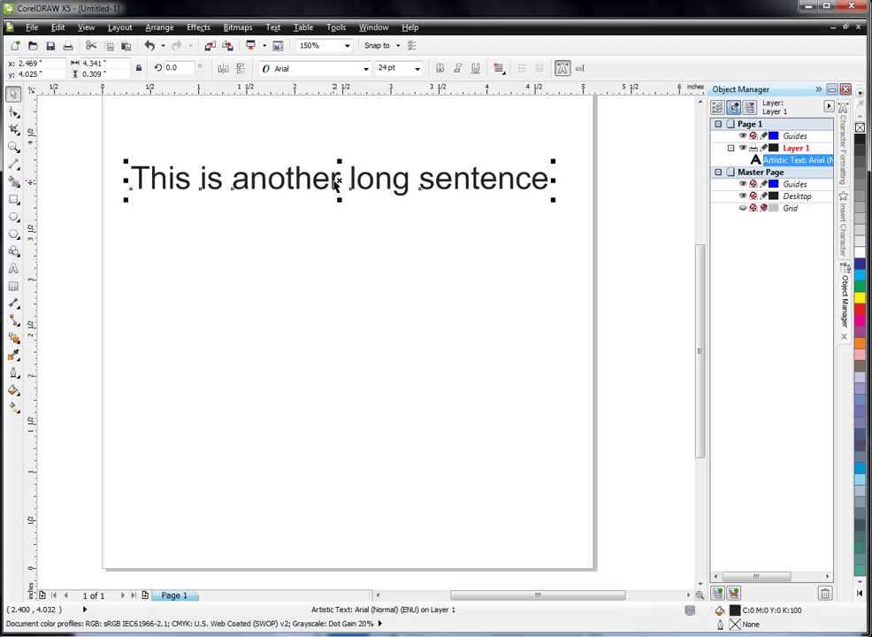
- Draw a circle with the Ellipse tool and centre it under the sentence
click(12, 217)
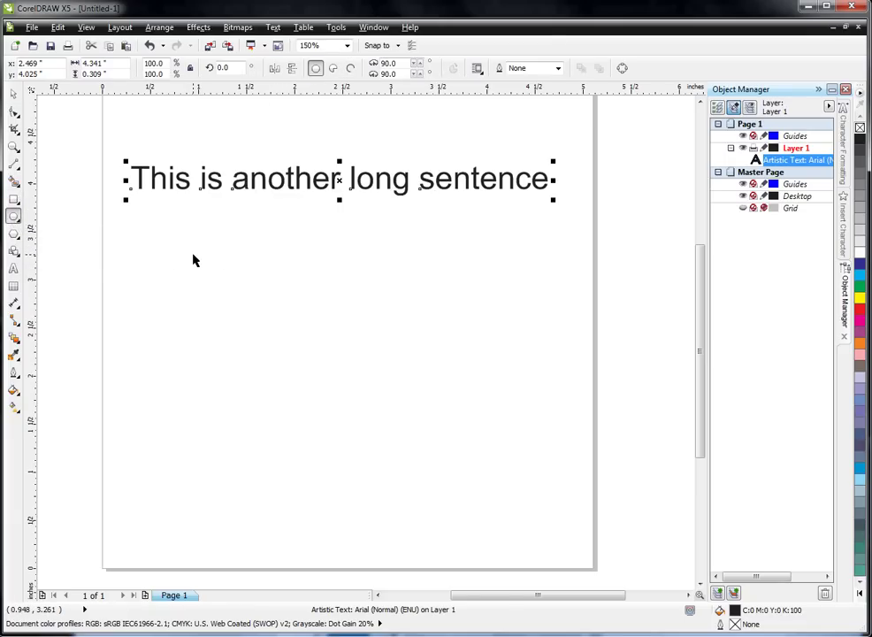
drag(193, 253, 428, 483)
drag(310, 375, 346, 350)
- Move 'This is another long sentence' down toward the circle's top
click(14, 99)
click(337, 178)
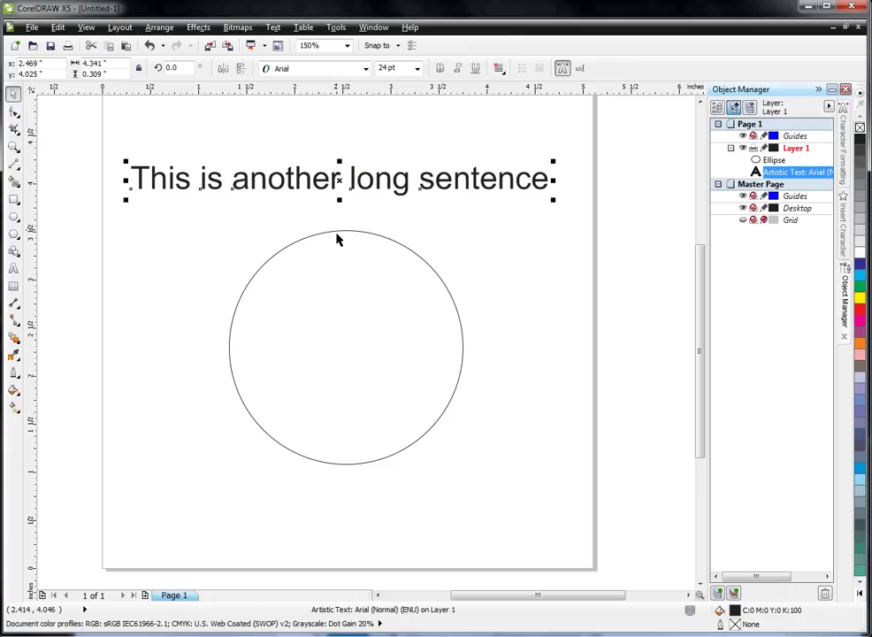
mouse_move(341, 181)
mouse_down()
mouse_move(340, 235)
mouse_move(342, 189)
mouse_up()
- Select the sentence with the circle and apply Text > Fit Text To Path
key(Escape)
key(F10)
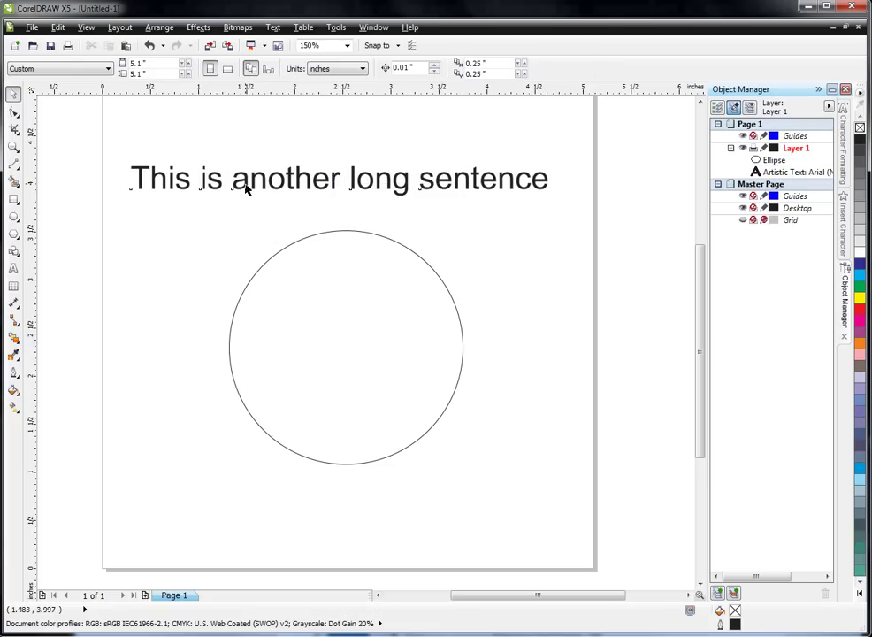
key(space)
shift+click(305, 243)
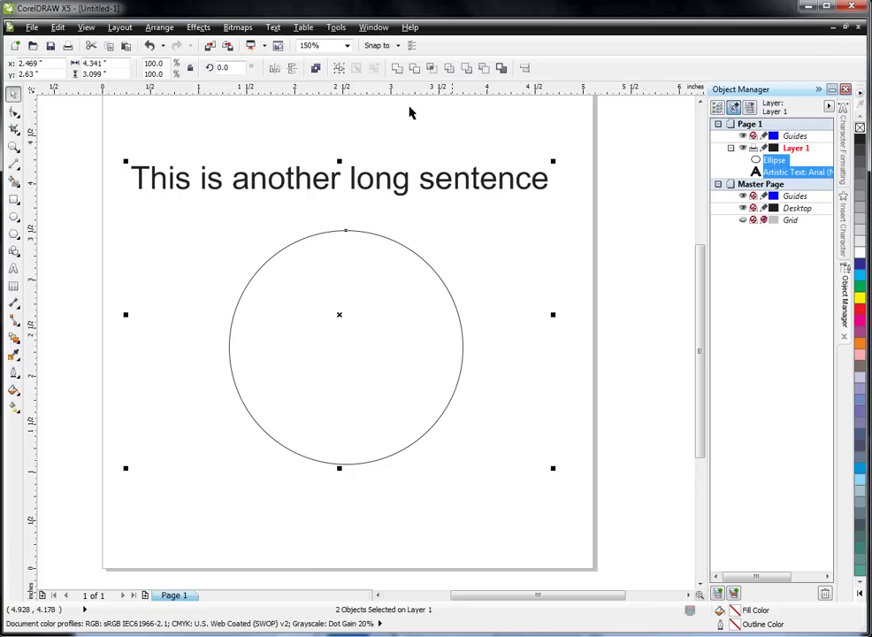
click(273, 27)
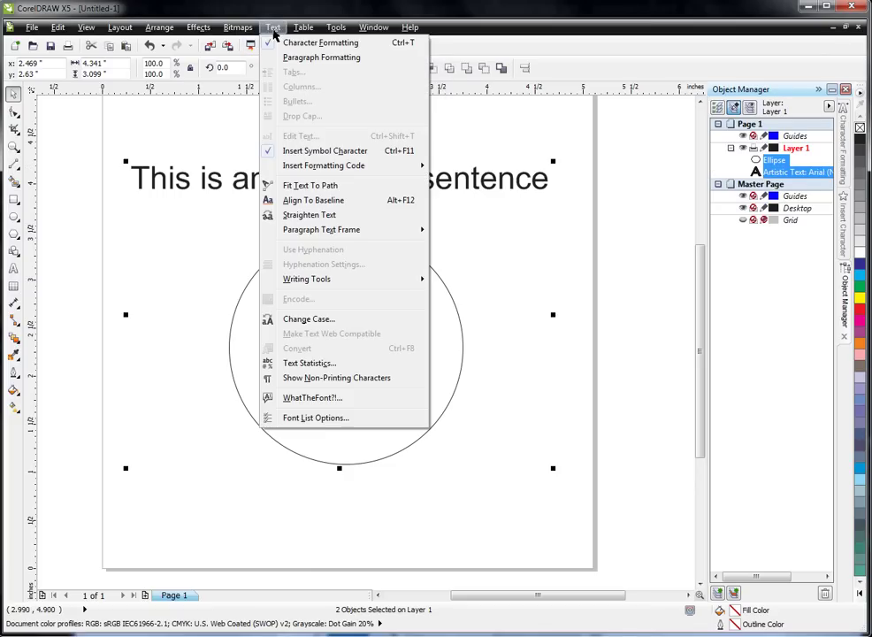
click(287, 186)
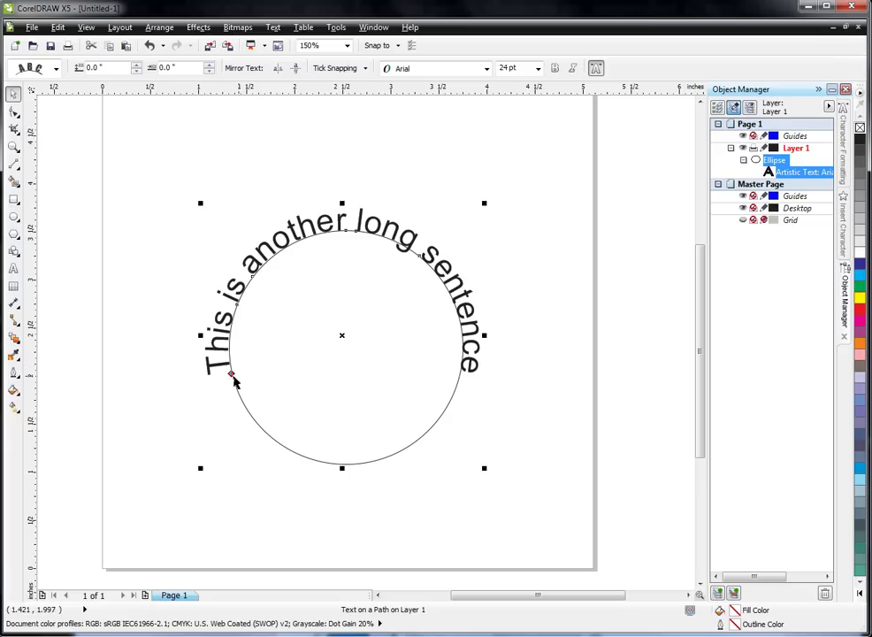
- Slide the sentence along the circle to a 7.908" offset, 0.07" from the path
mouse_move(231, 375)
mouse_down()
mouse_move(280, 449)
mouse_move(175, 306)
mouse_move(276, 250)
mouse_move(347, 228)
mouse_move(213, 302)
mouse_move(261, 356)
mouse_move(280, 403)
mouse_move(255, 397)
mouse_move(250, 428)
mouse_move(227, 392)
mouse_up()
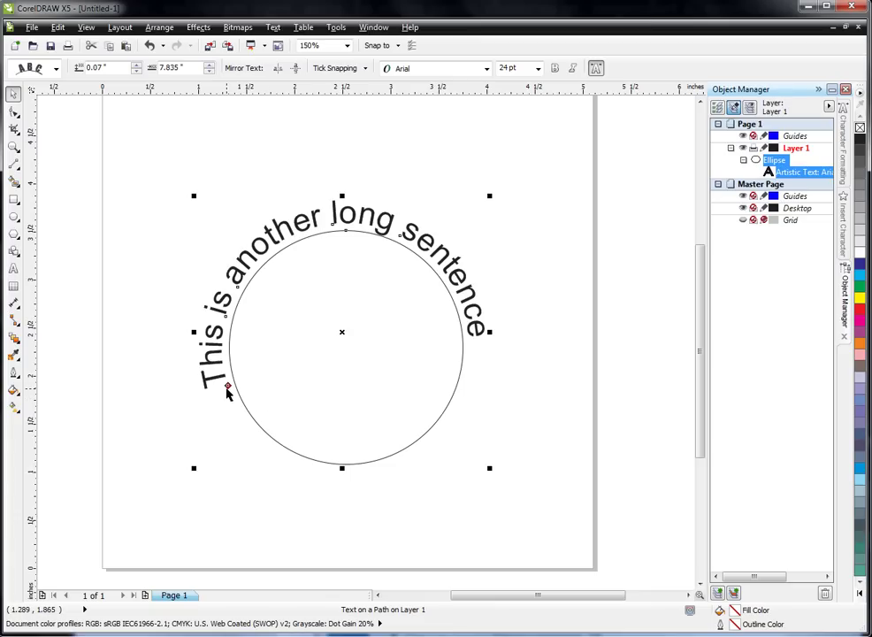
drag(227, 389, 229, 378)
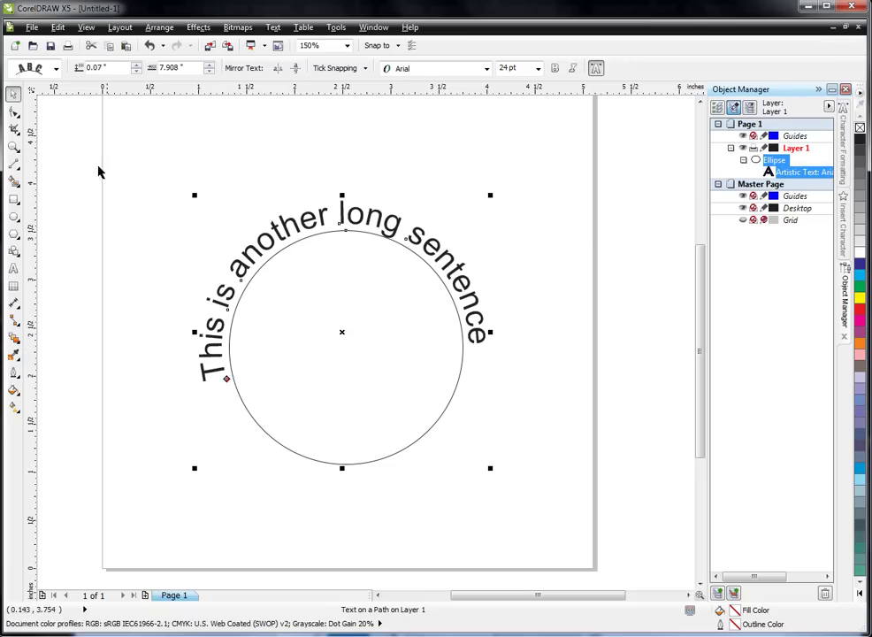
- With the Shape tool, widen the letter spacing of 'This is another long sentence' until it nearly encircles the circle
click(14, 112)
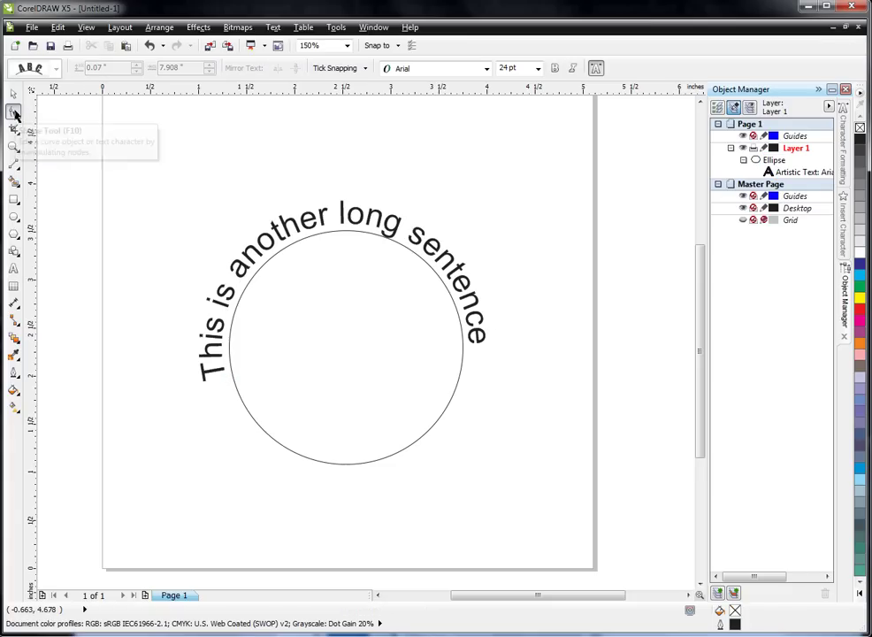
click(294, 225)
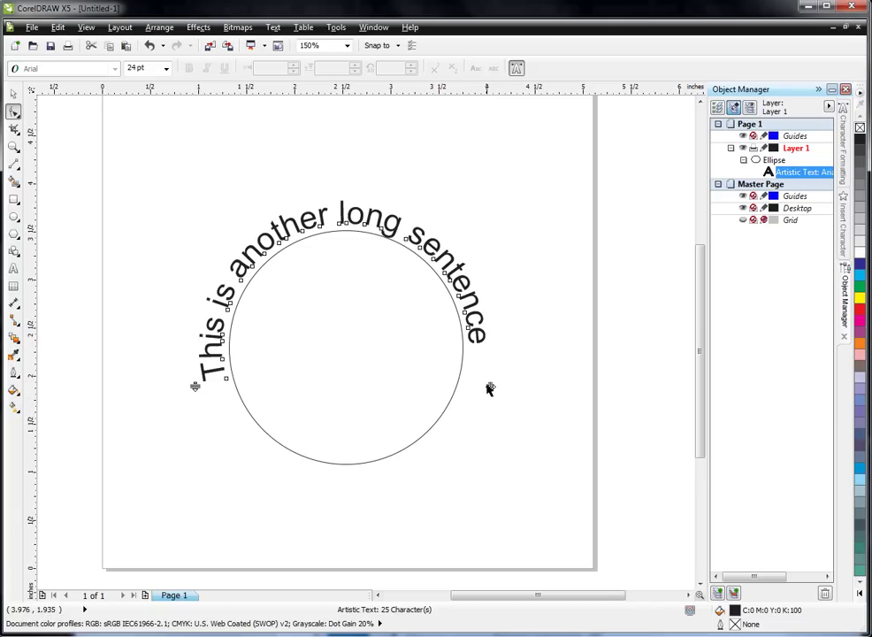
click(493, 390)
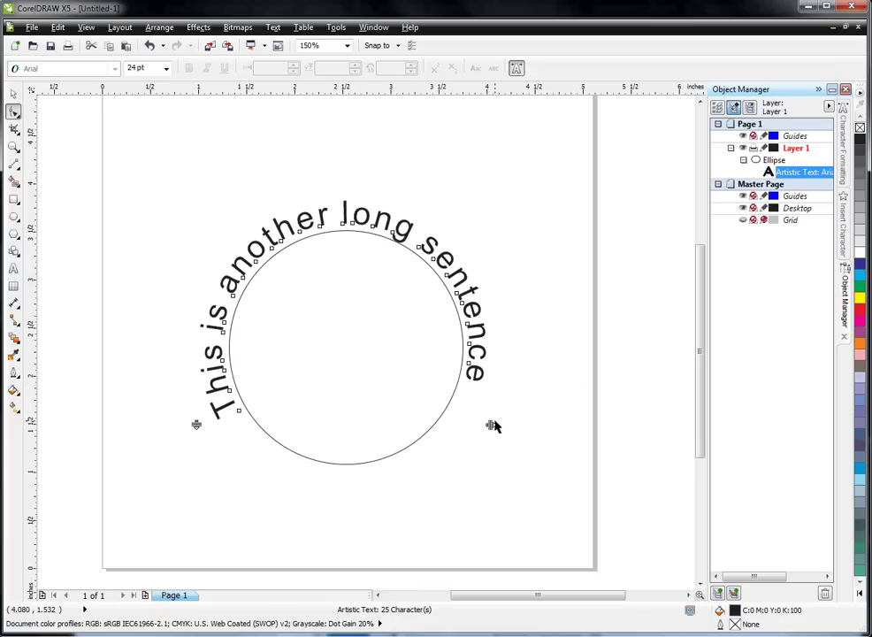
drag(491, 424, 498, 429)
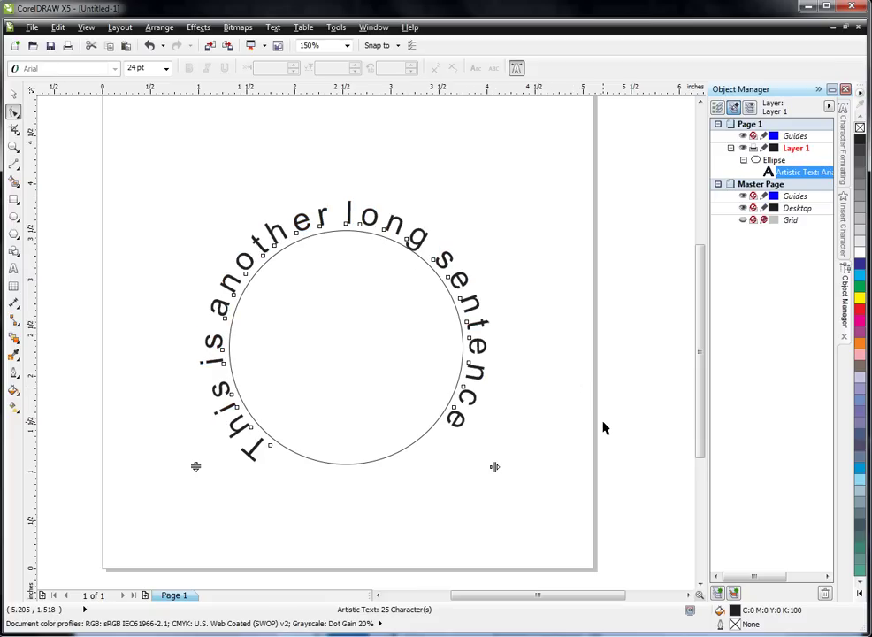
drag(498, 469, 577, 472)
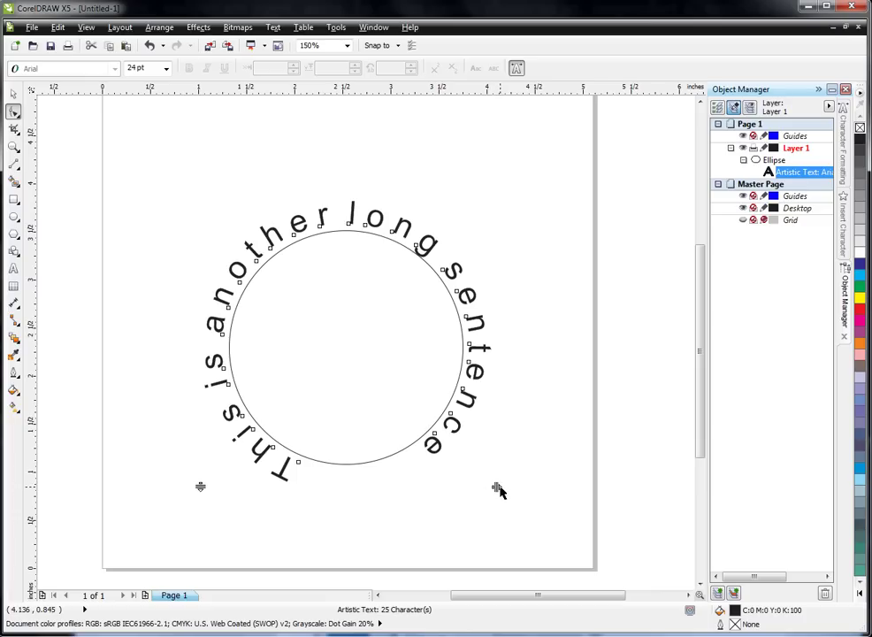
drag(498, 488, 610, 492)
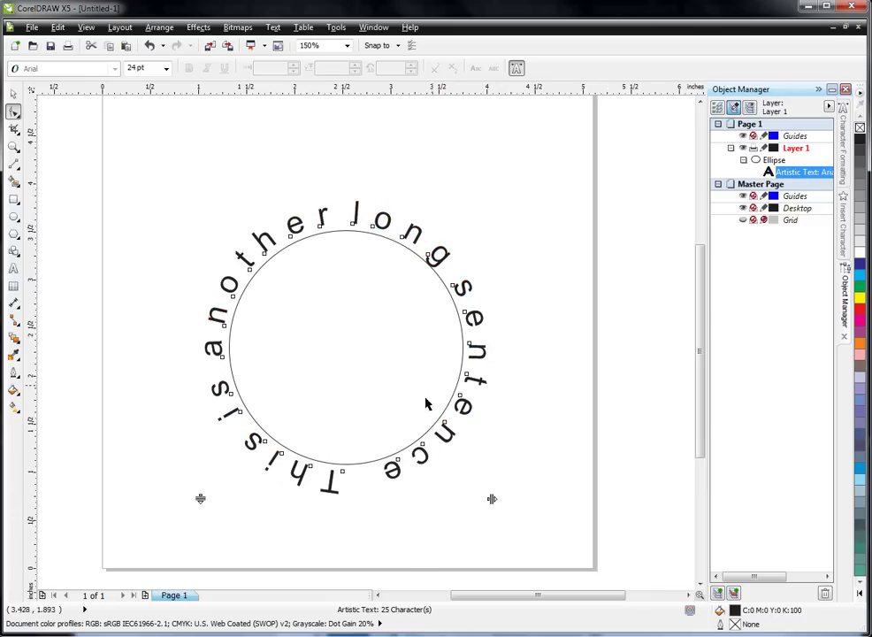